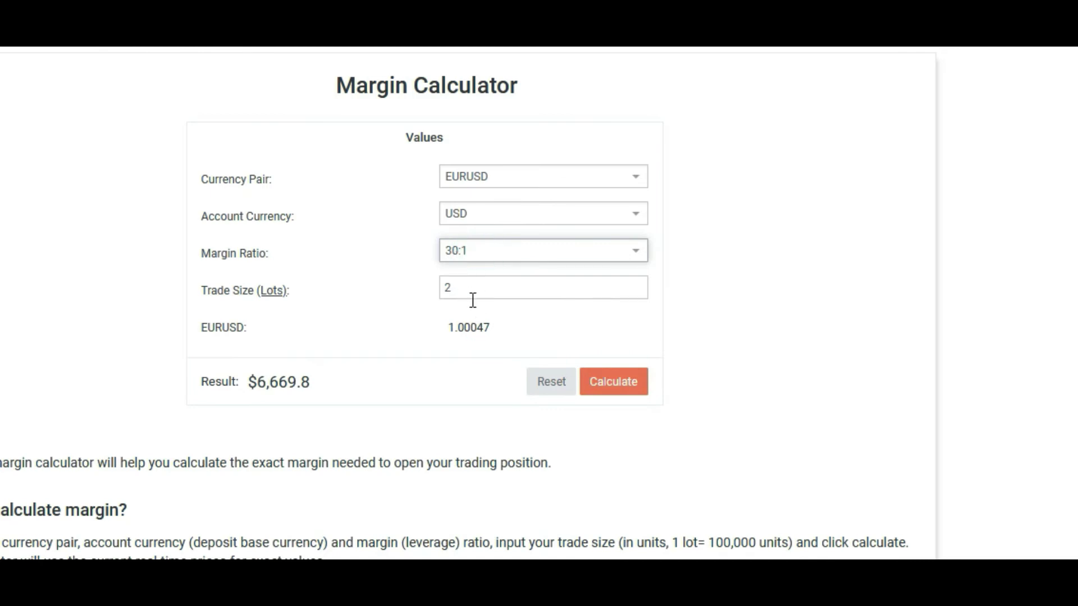
# - Calculate the required EURUSD margin for a 2-lot trade at margin ratios of 30:1 and 500:1
pyautogui.click(619, 384)
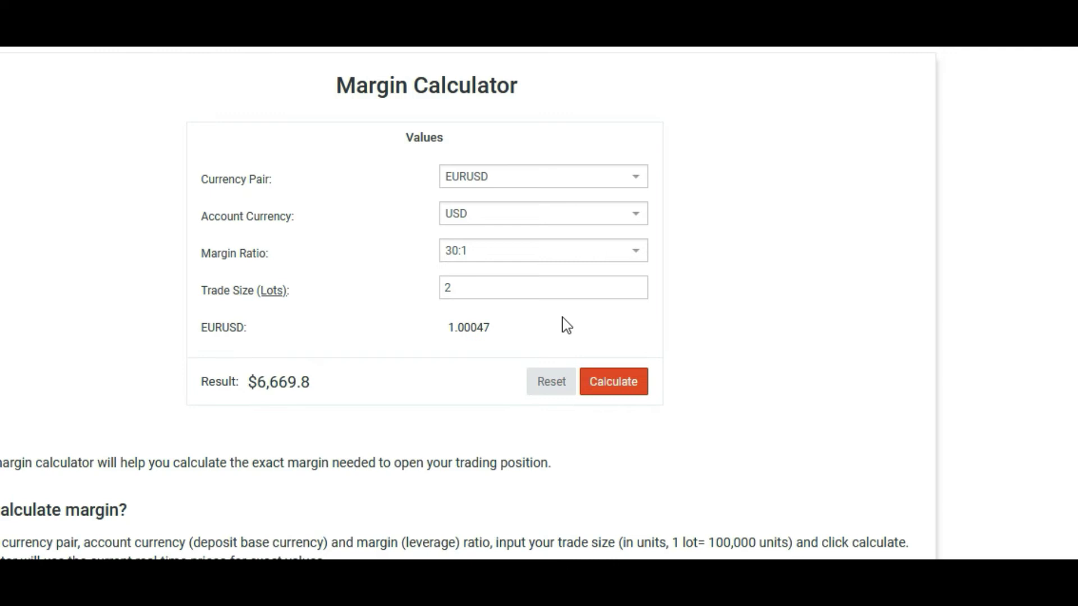
pyautogui.click(494, 250)
pyautogui.moveTo(643, 328); pyautogui.dragTo(633, 476)
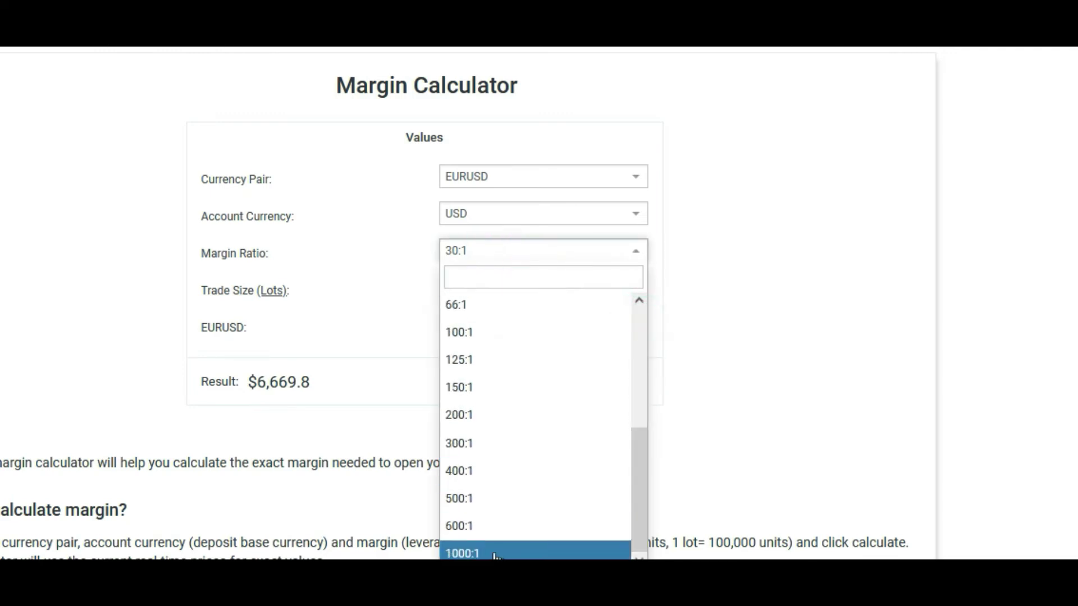
pyautogui.click(476, 499)
pyautogui.click(617, 387)
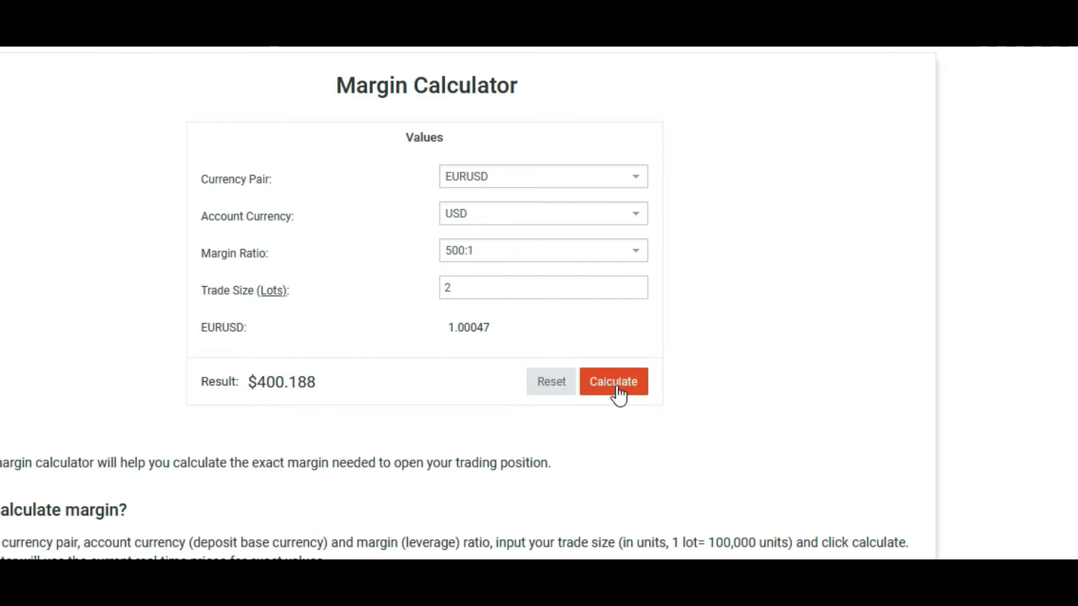
# - Set the margin ratio to 1000:1 and calculate the margin for the same 2-lot EURUSD trade
pyautogui.click(469, 251)
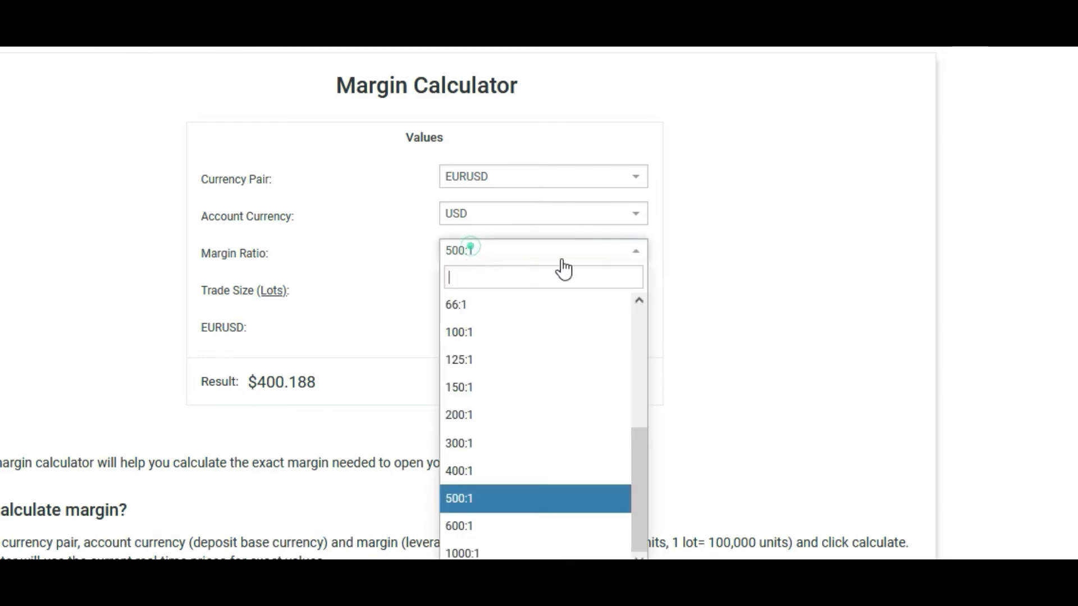
pyautogui.click(606, 553)
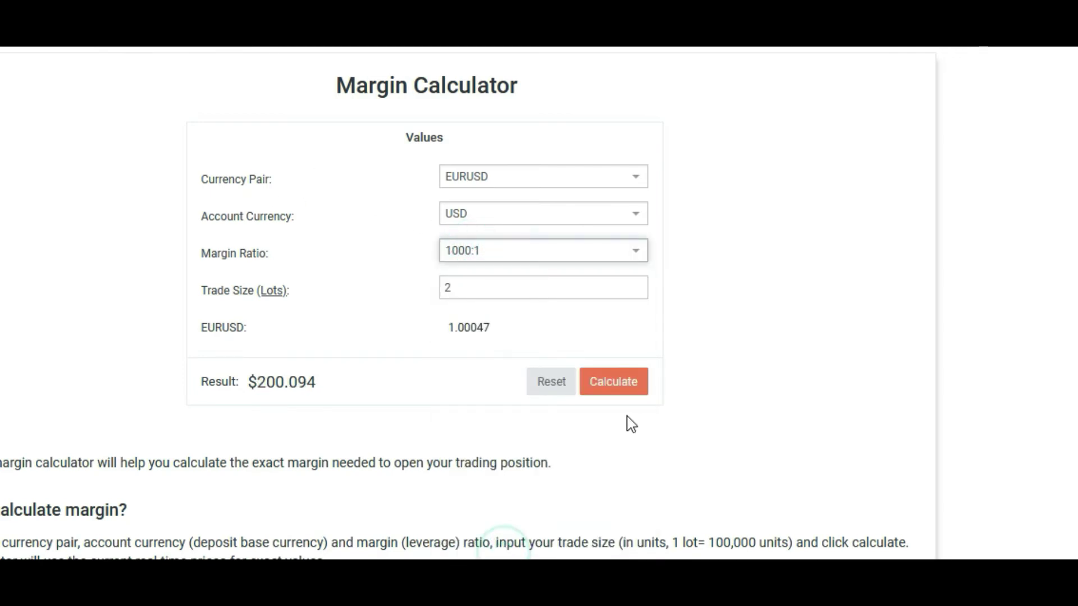
pyautogui.click(610, 383)
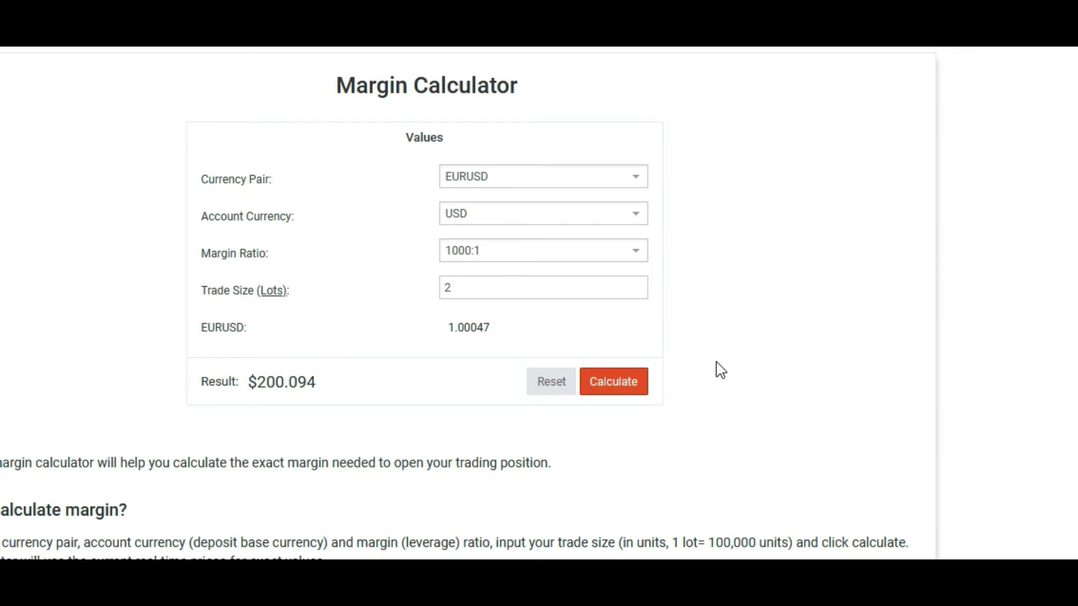
# - Set the margin ratio to 10:1 and recalculate the margin for the 2-lot EURUSD trade
pyautogui.click(636, 251)
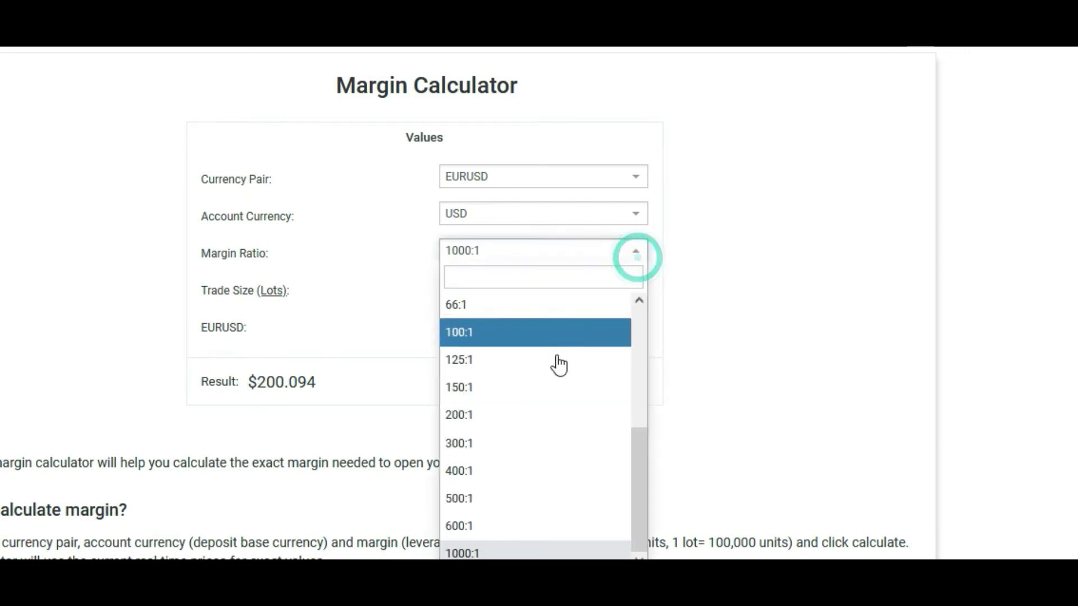
pyautogui.scroll(4, 556, 375)
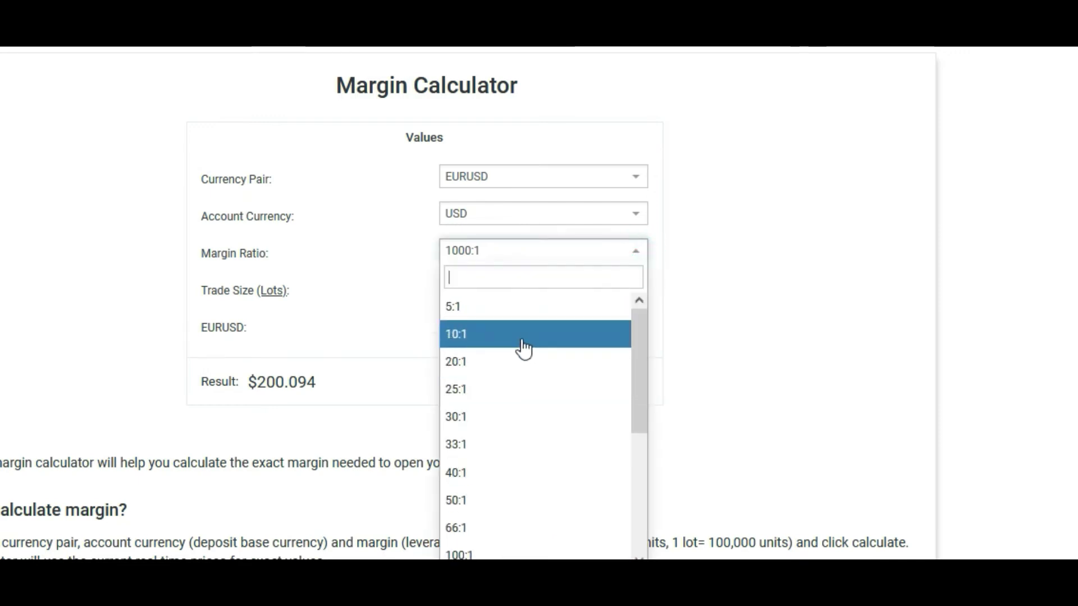
pyautogui.click(521, 337)
pyautogui.click(639, 386)
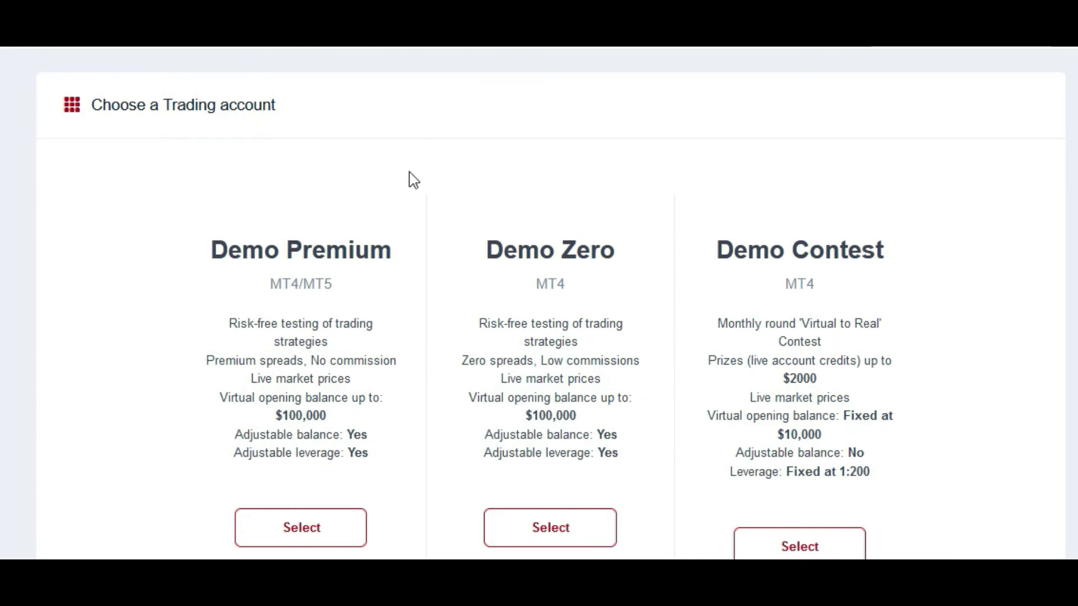
# - On the HFM site, open a Demo Zero MT4 account with 1:30 leverage and a 5,000 balance, accepting the terms
pyautogui.click(548, 534)
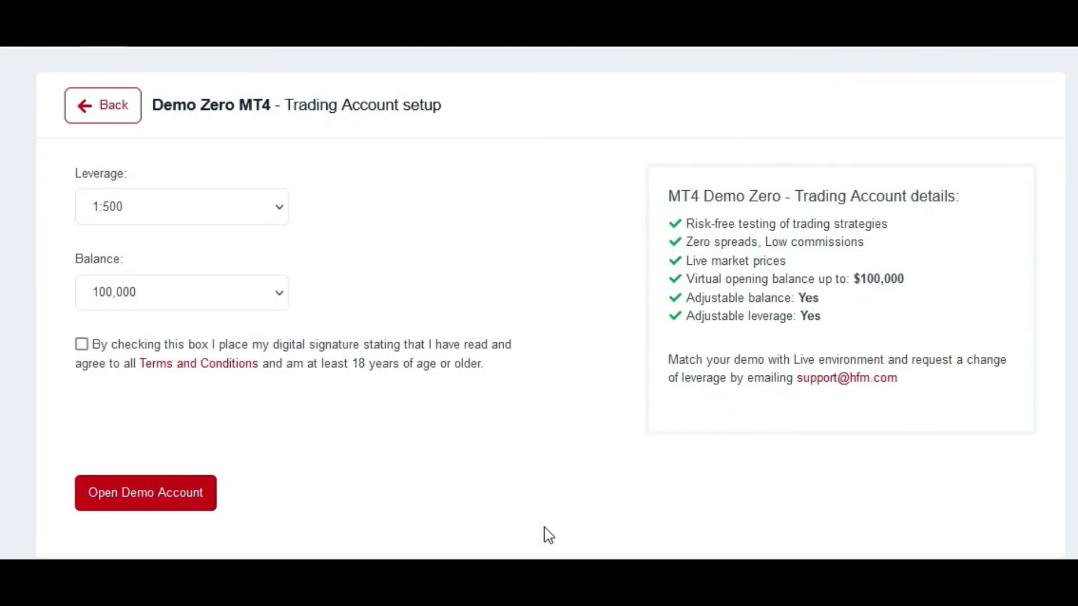
pyautogui.click(277, 208)
pyautogui.click(157, 374)
pyautogui.click(175, 298)
pyautogui.click(137, 393)
pyautogui.click(82, 344)
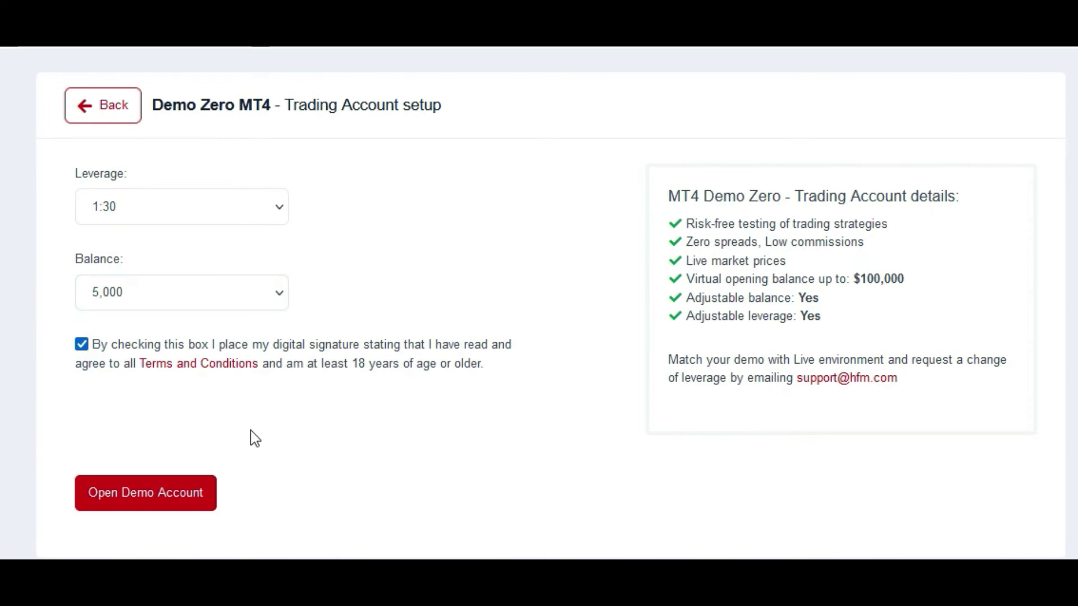
pyautogui.click(137, 508)
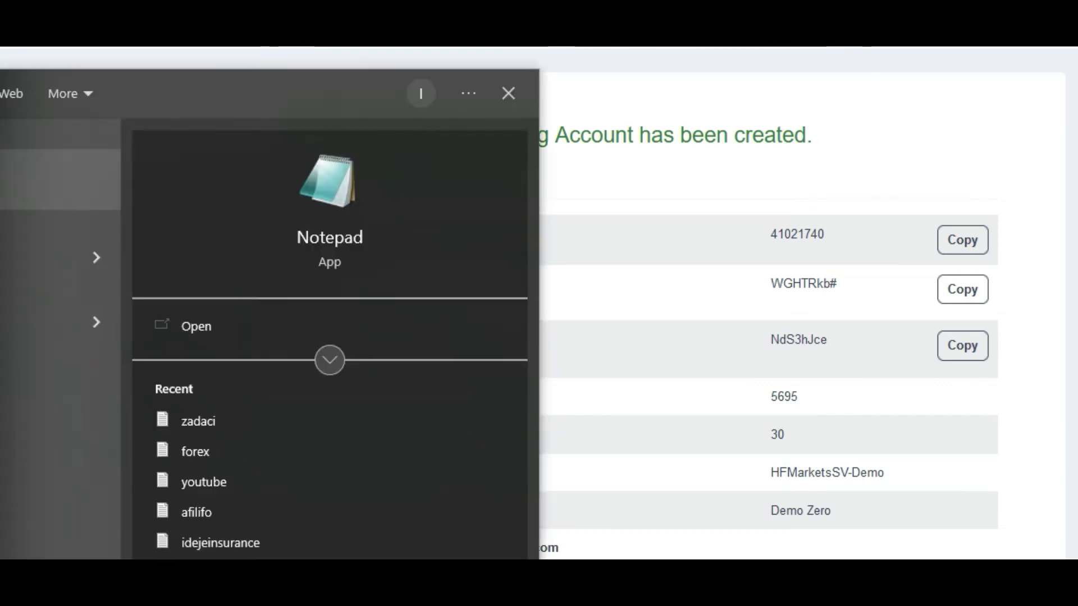
# - Open another Demo Zero MT4 account, keeping 1:500 leverage, with a 5,000 balance and the terms accepted
pyautogui.moveTo(516, 559)
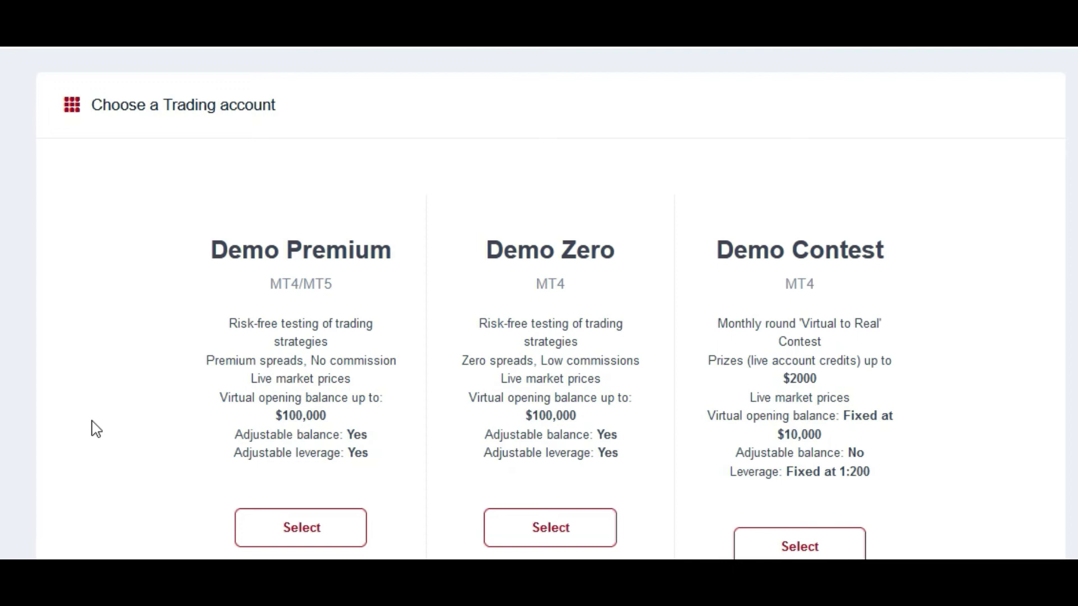
pyautogui.click(547, 538)
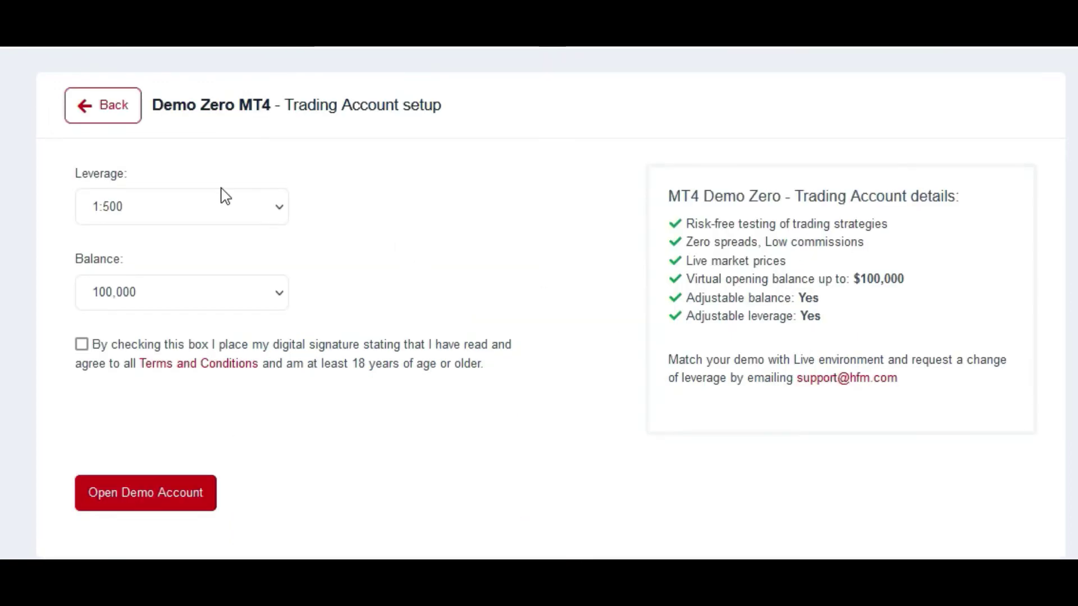
pyautogui.click(180, 299)
pyautogui.click(125, 391)
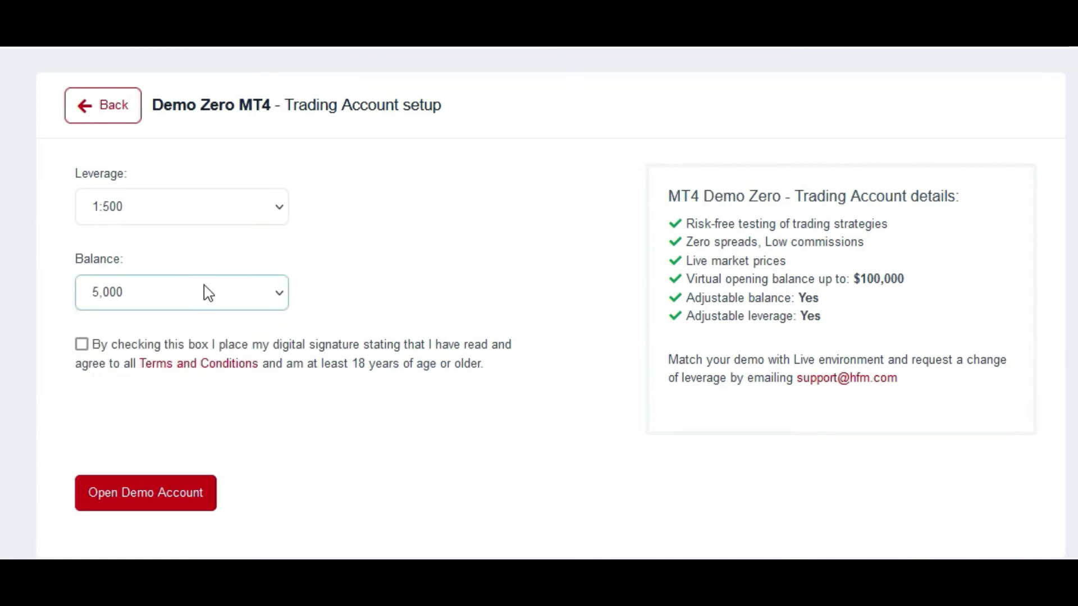
pyautogui.click(82, 345)
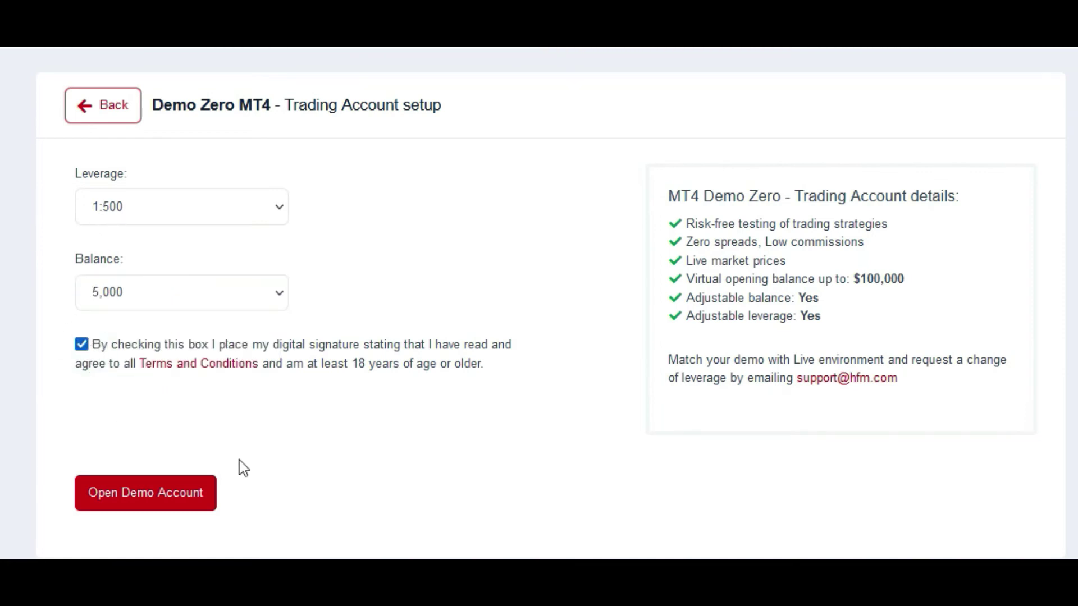
pyautogui.click(151, 506)
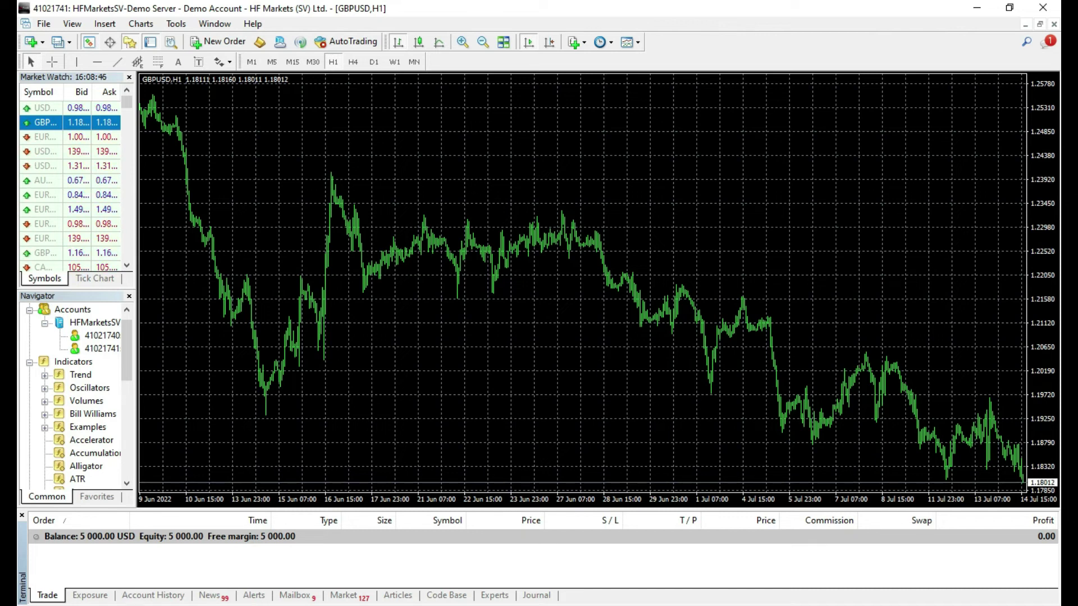
# - In MetaTrader 4, place a market buy order for 1 lot of GBPUSDb on the 1:500 demo account
pyautogui.click(219, 41)
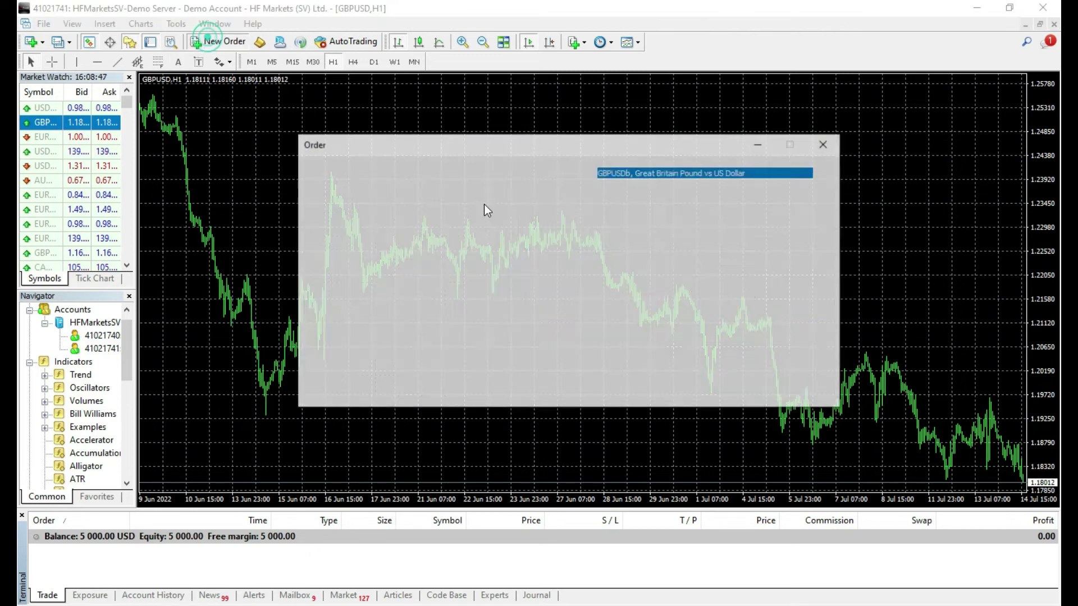
pyautogui.doubleClick(623, 191)
pyautogui.write('1')
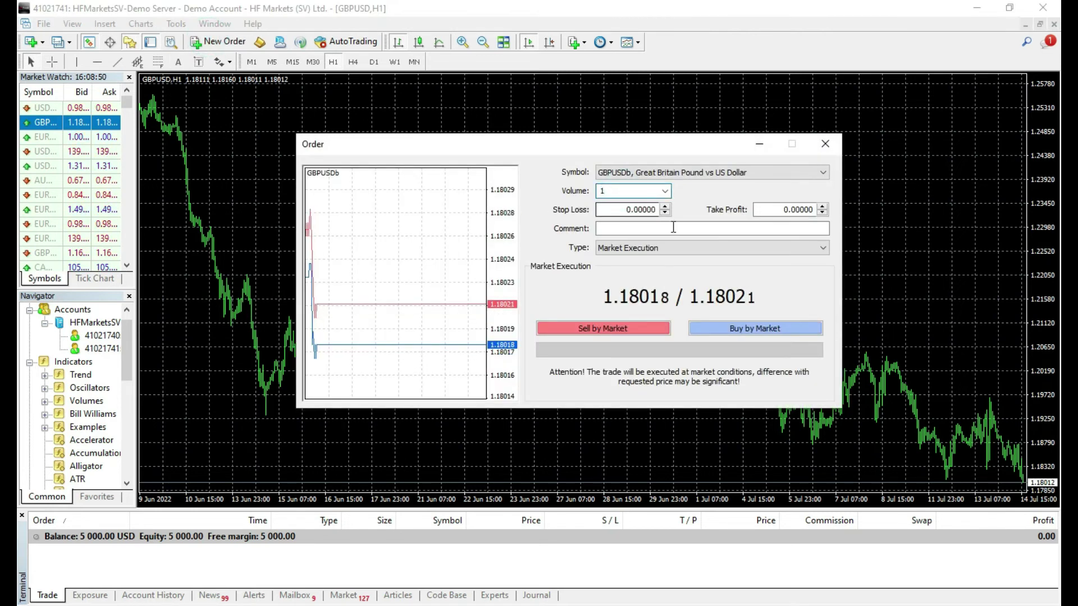
pyautogui.click(737, 329)
pyautogui.click(632, 355)
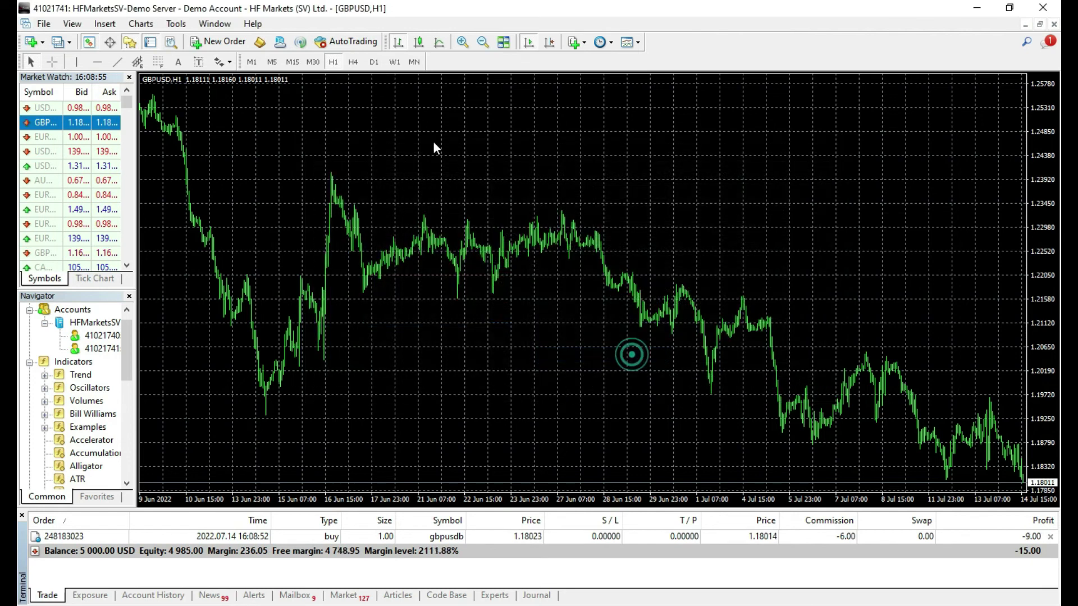
# - Place another market buy order on GBPUSDb with a volume of 2 lots
pyautogui.click(219, 41)
pyautogui.doubleClick(634, 191)
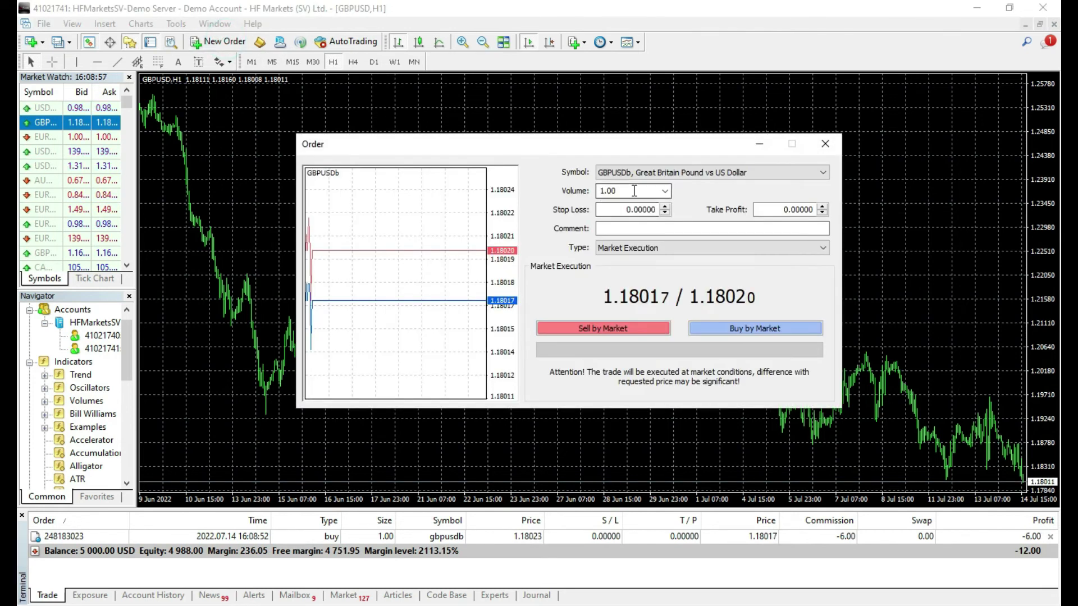
pyautogui.write('2')
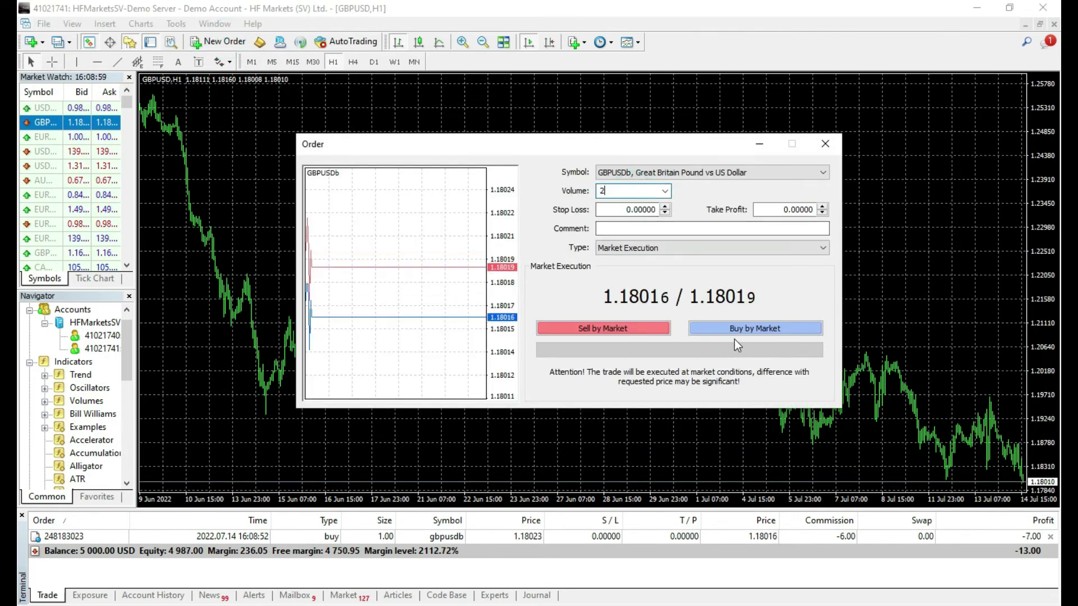
pyautogui.click(732, 336)
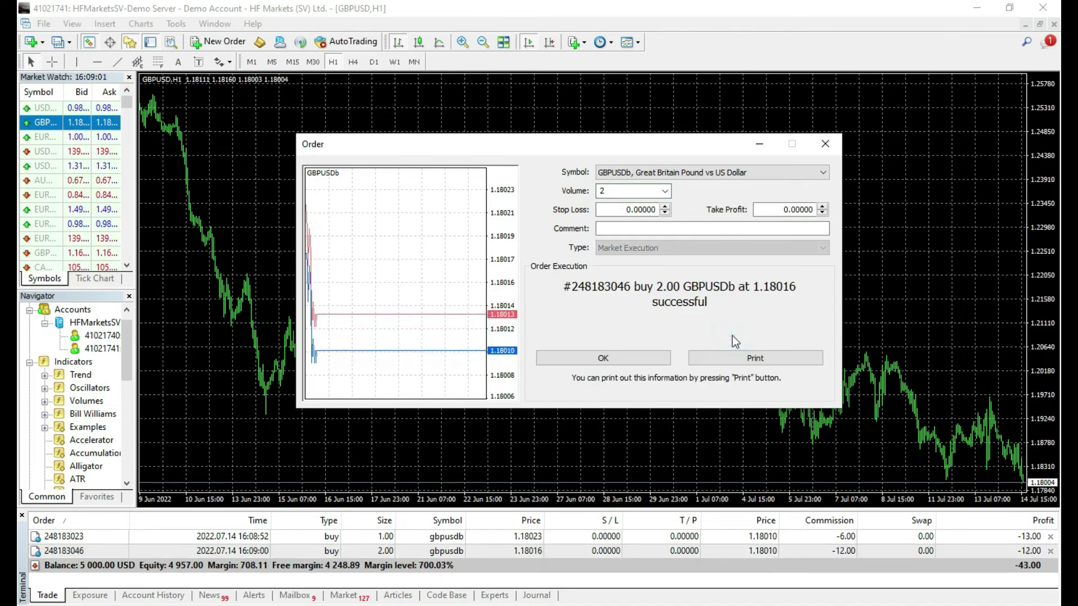
pyautogui.click(579, 361)
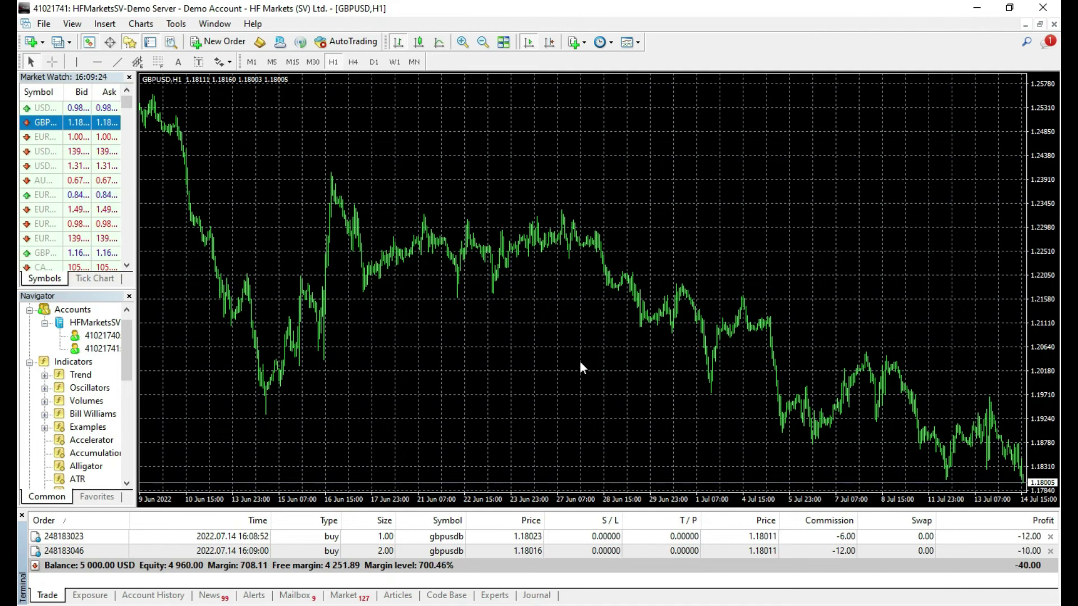
# - Log in to the demo account with 1:30 leverage and try to buy 2 lots of GBPUSDb at market
pyautogui.doubleClick(101, 339)
pyautogui.click(275, 275)
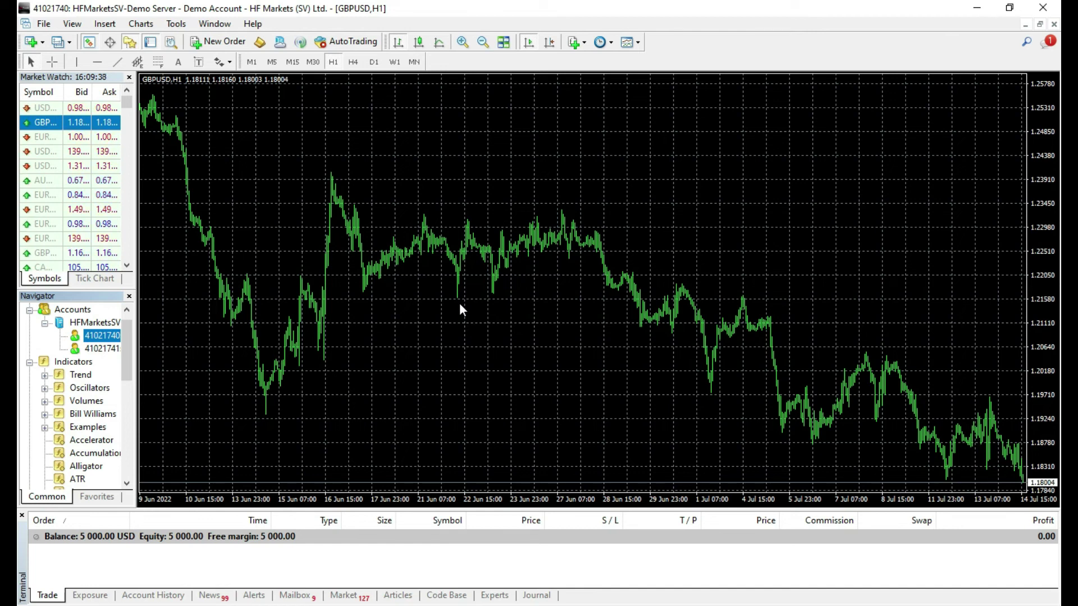
pyautogui.press('F9')
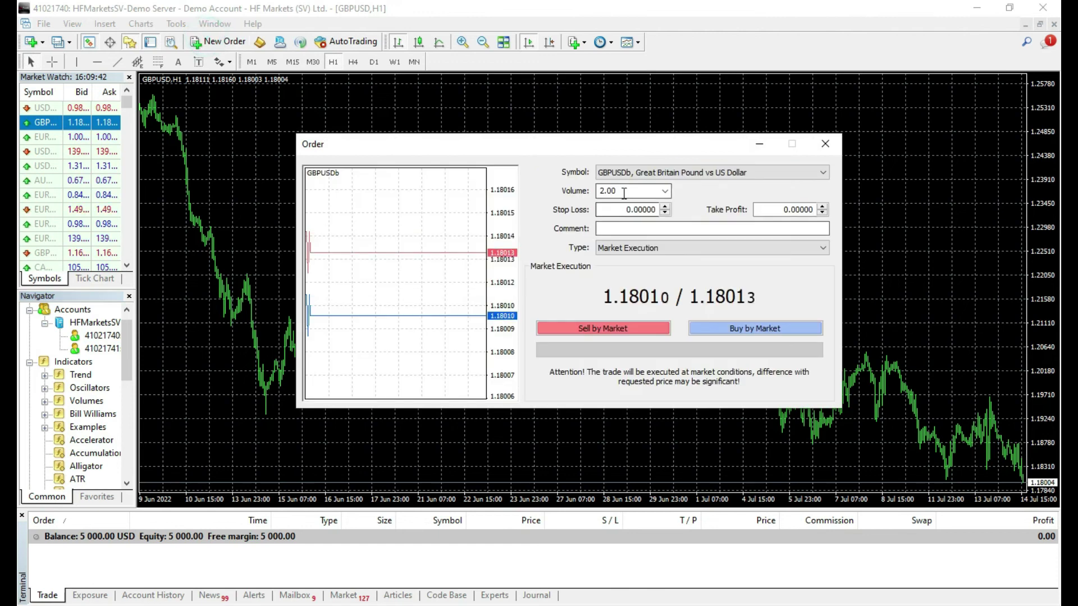
pyautogui.click(749, 328)
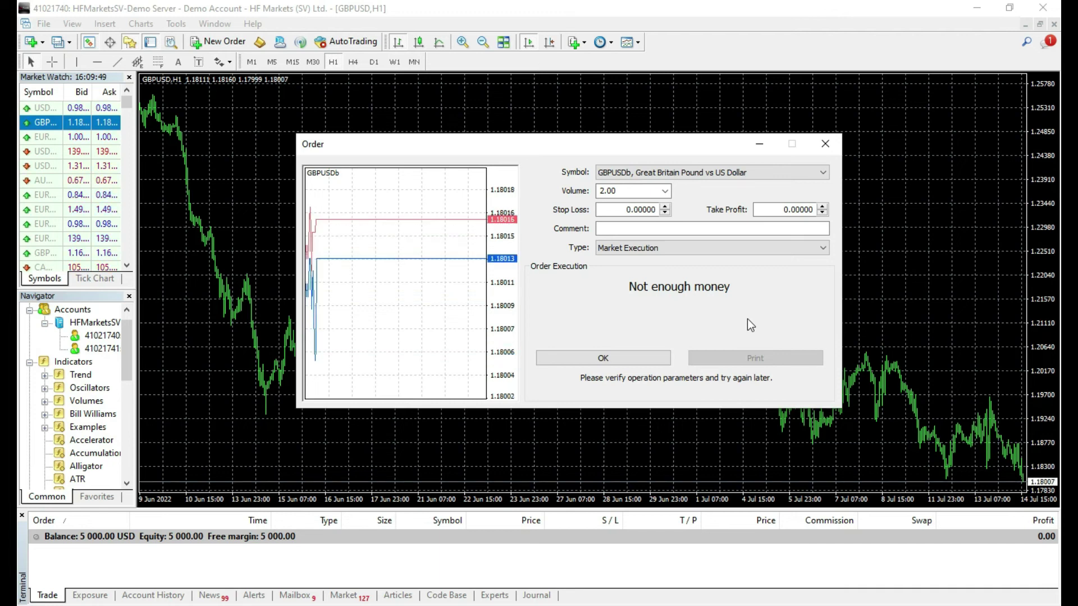
pyautogui.doubleClick(628, 188)
pyautogui.write('5')
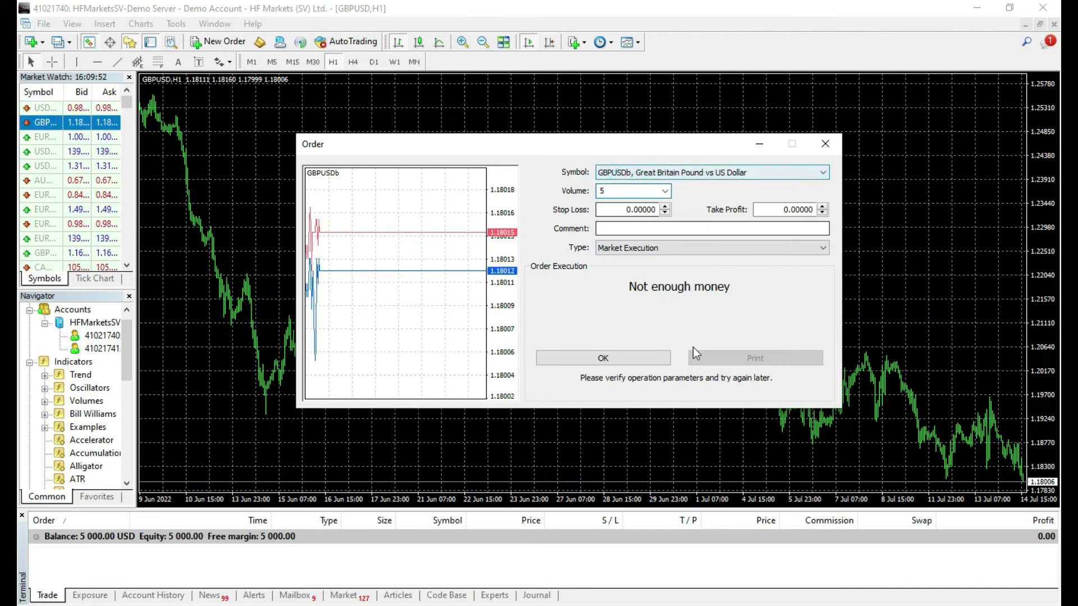
pyautogui.doubleClick(615, 191)
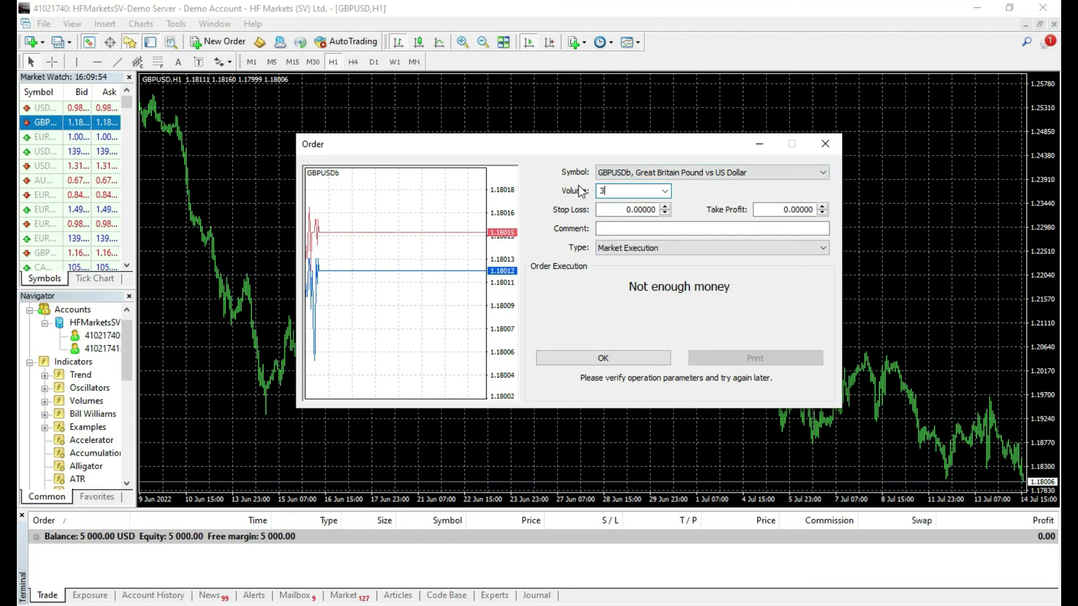
pyautogui.write('1')
pyautogui.press('Return')
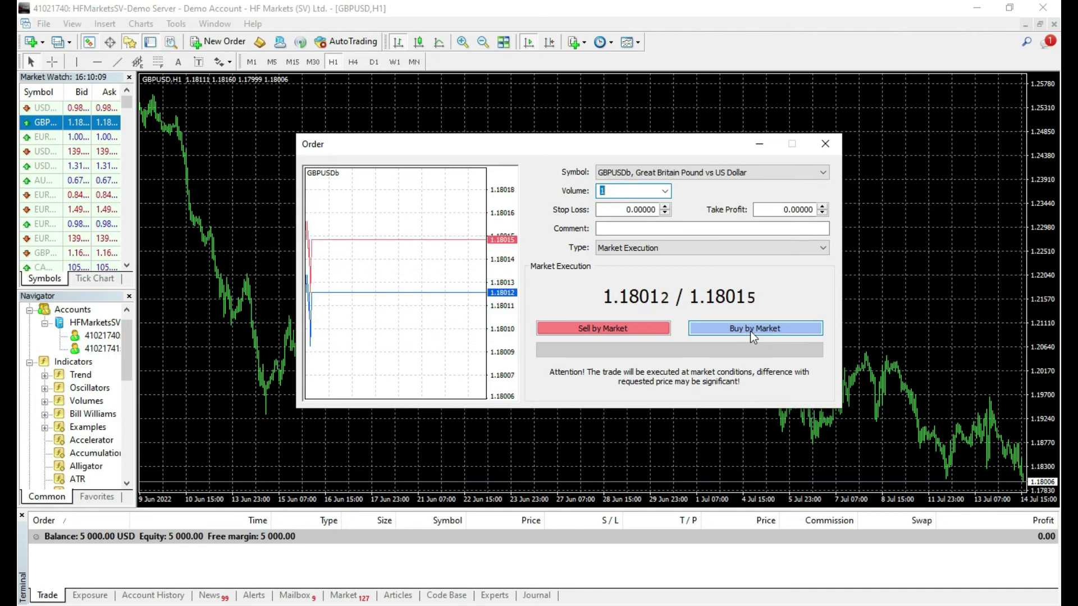
pyautogui.click(834, 139)
# - Log back in to the 1:500 demo account and buy 5 lots of GBPUSDb at market
pyautogui.doubleClick(93, 349)
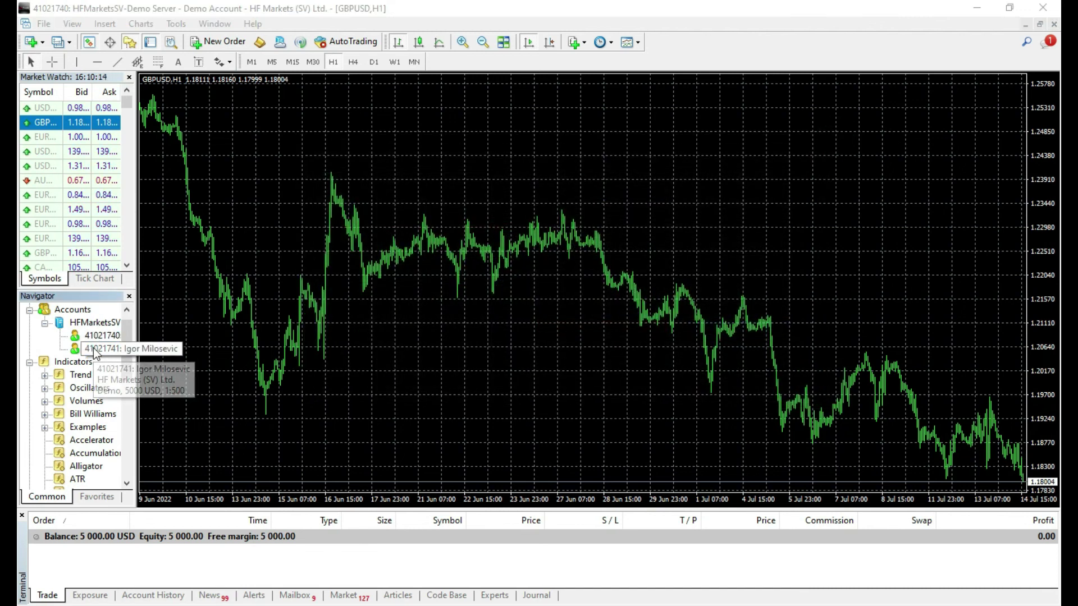
pyautogui.click(275, 273)
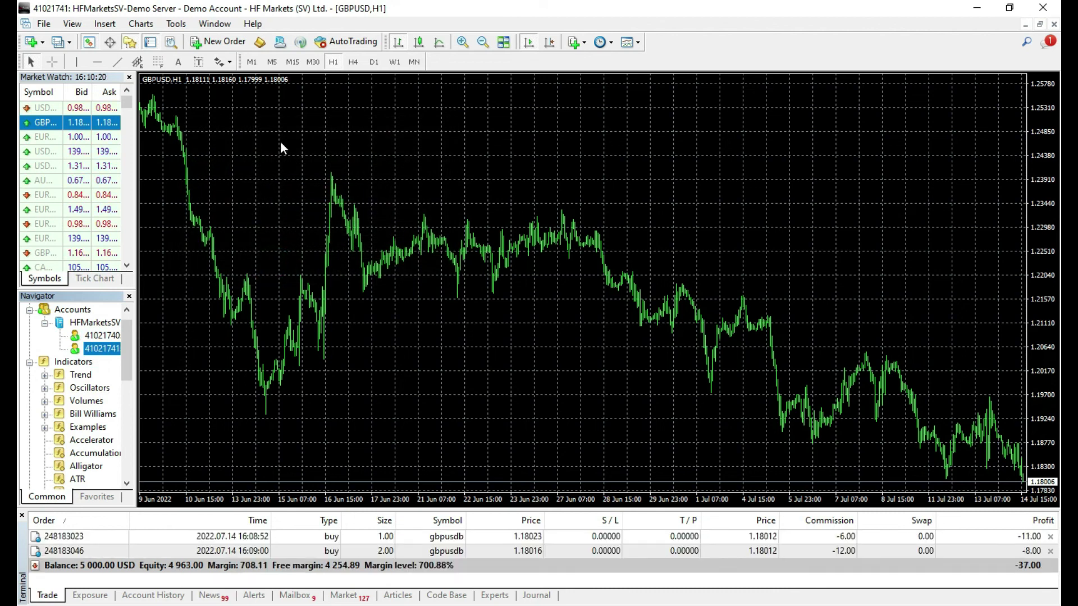
pyautogui.click(217, 41)
pyautogui.moveTo(614, 191); pyautogui.dragTo(597, 191)
pyautogui.write('5')
pyautogui.click(736, 324)
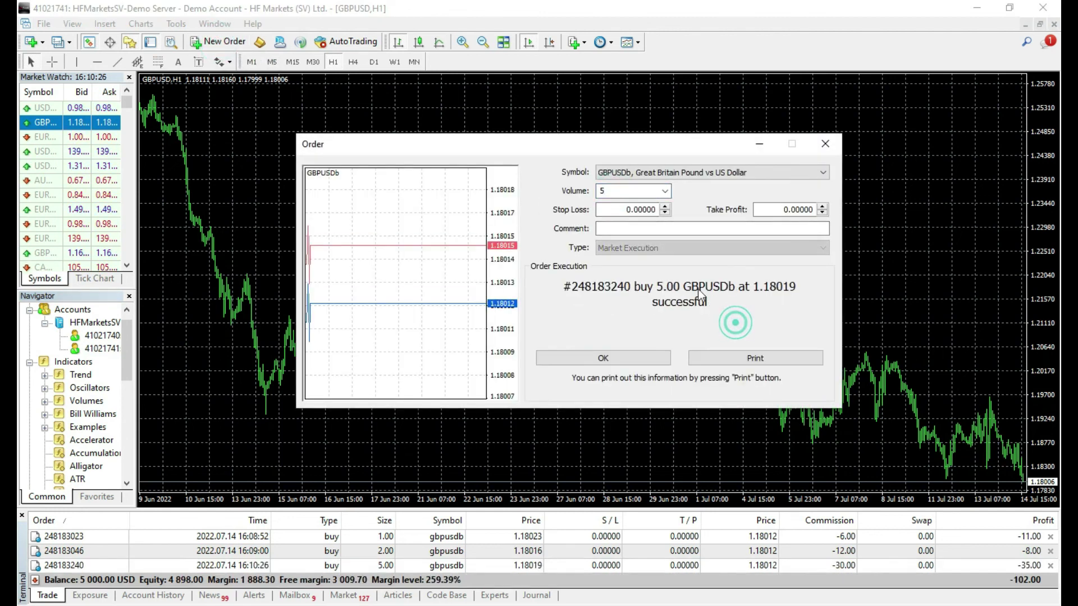
pyautogui.click(617, 357)
# - Try to buy 30 lots of GBPUSDb at market on the 1:500 account and dismiss the order result
pyautogui.click(217, 42)
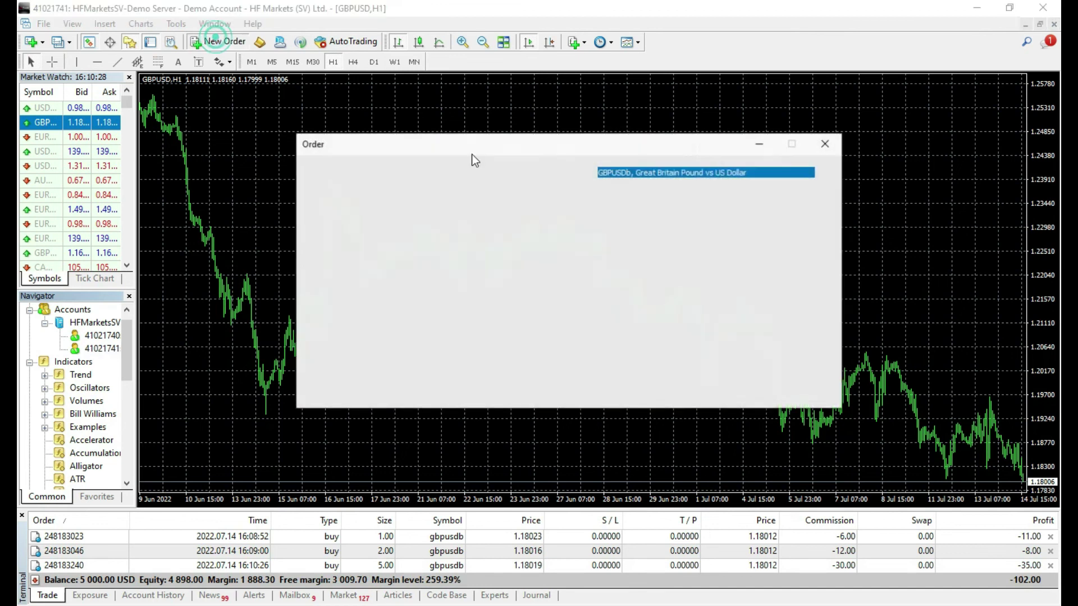
pyautogui.doubleClick(623, 191)
pyautogui.write('30')
pyautogui.click(729, 327)
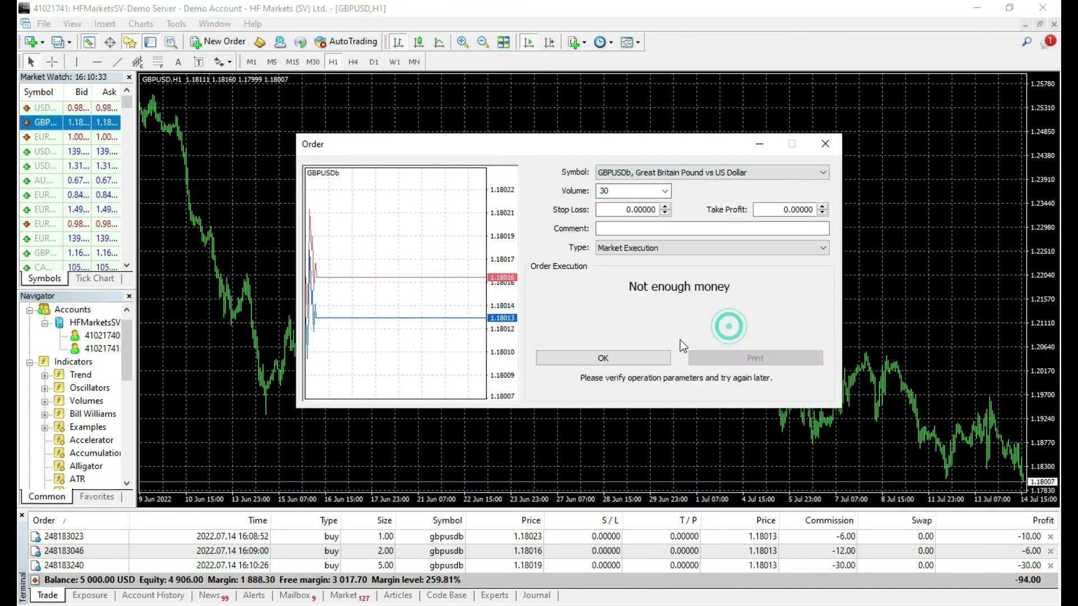
pyautogui.click(622, 357)
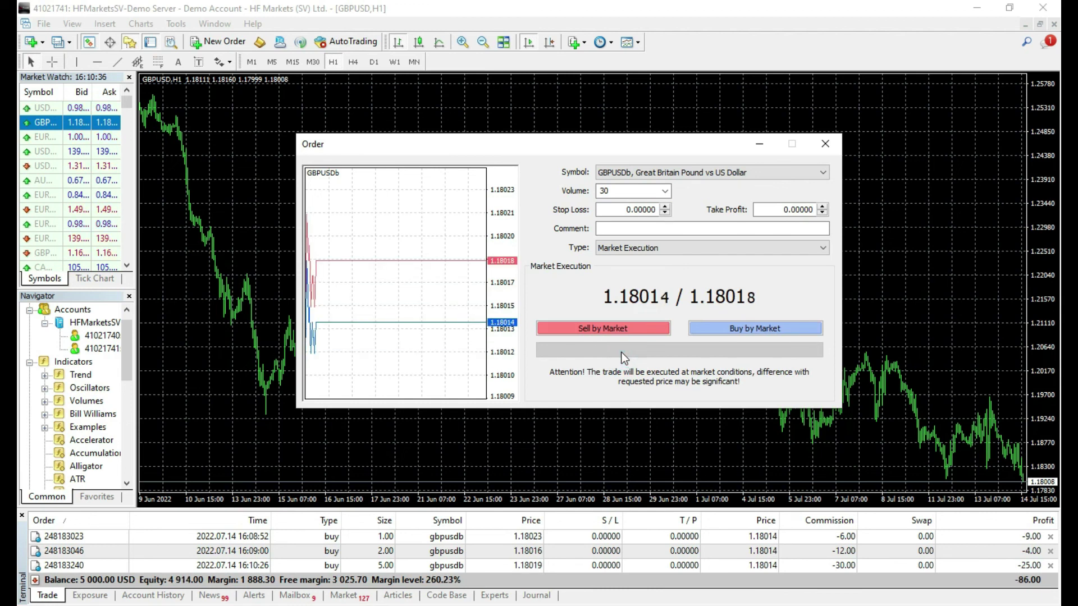